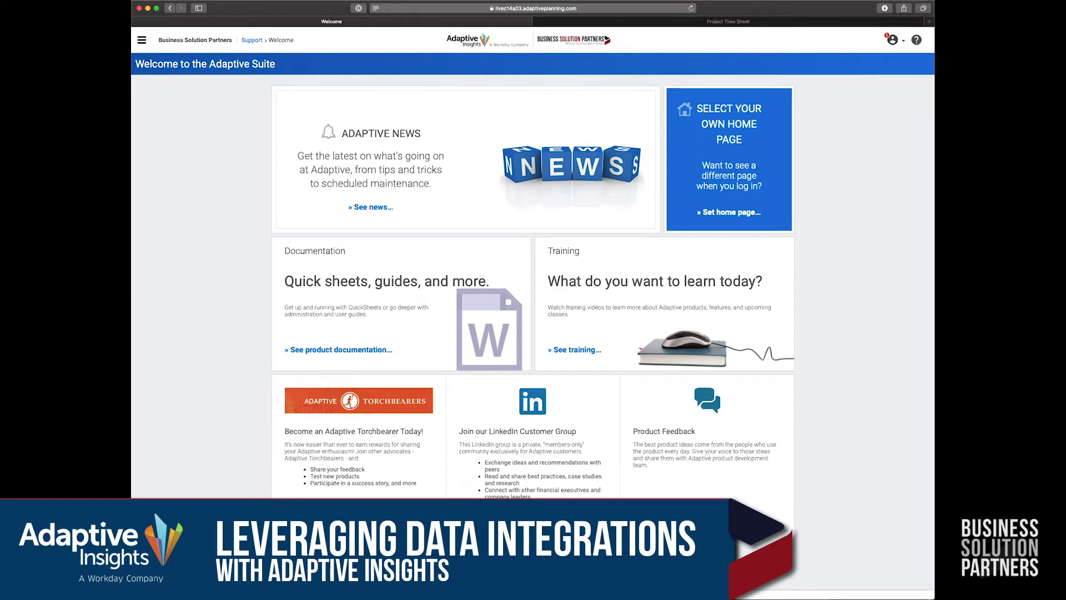
In Design Integrations, browse Data Sources and Loaders, then open the GL Account Loader task.
{"action": "left_click", "coordinate": [142, 41]}
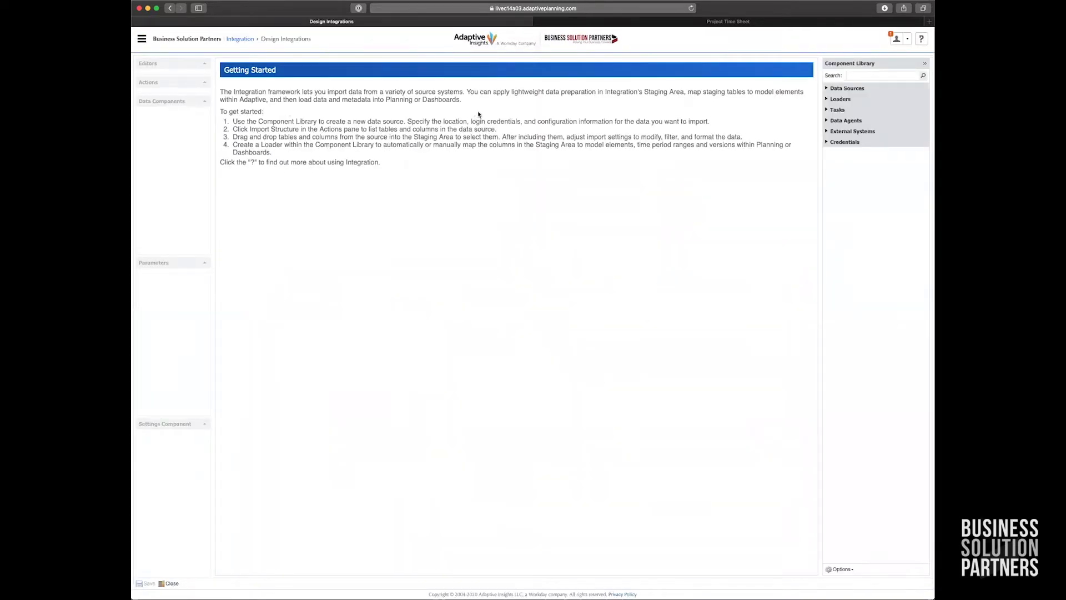
{"action": "left_click", "coordinate": [830, 89]}
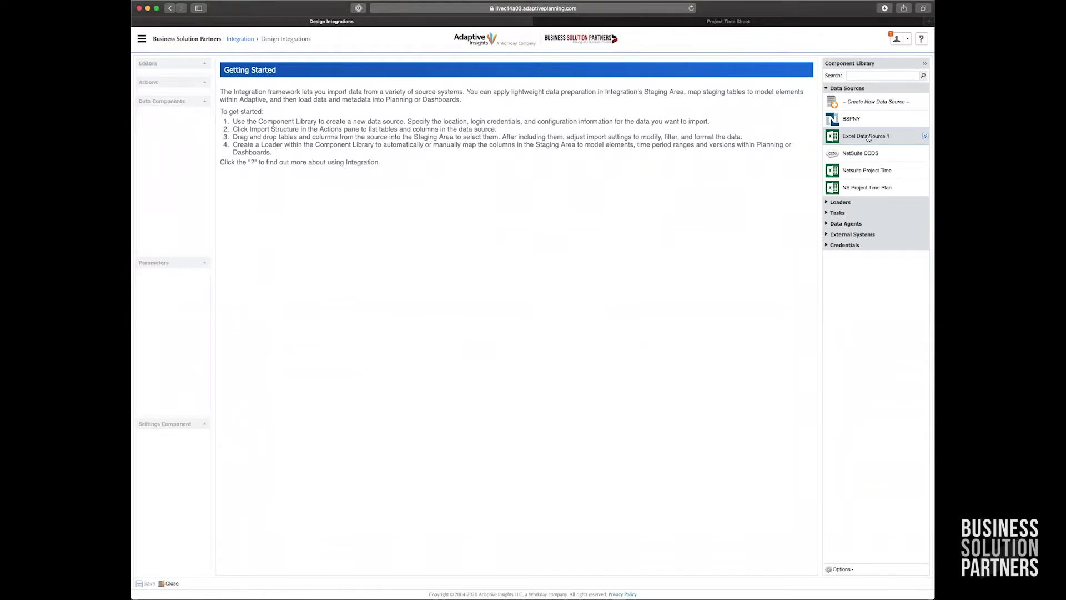
{"action": "left_click", "coordinate": [826, 88]}
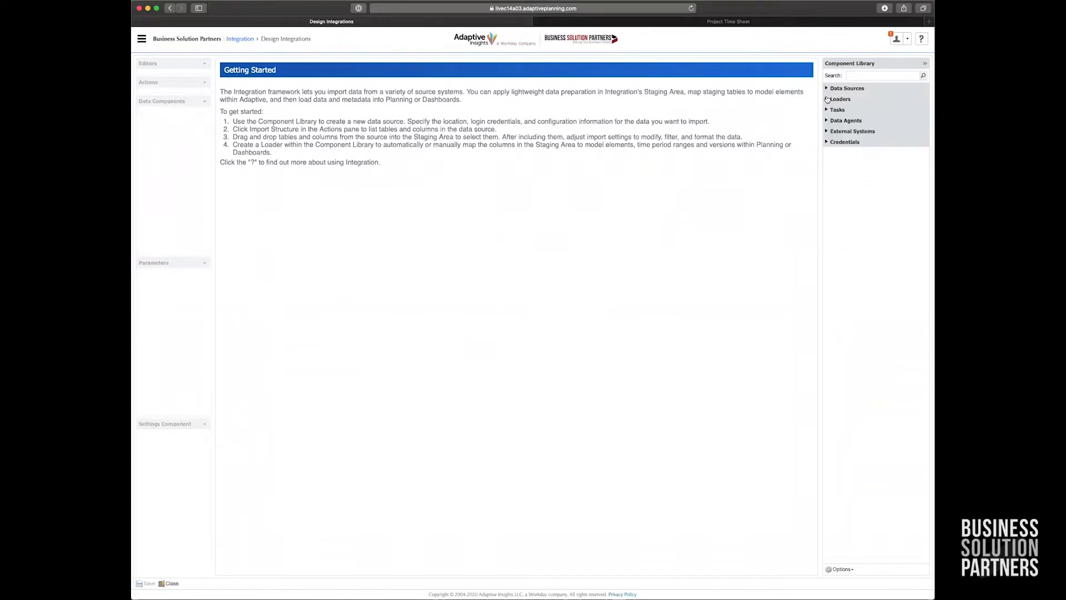
{"action": "left_click", "coordinate": [826, 99]}
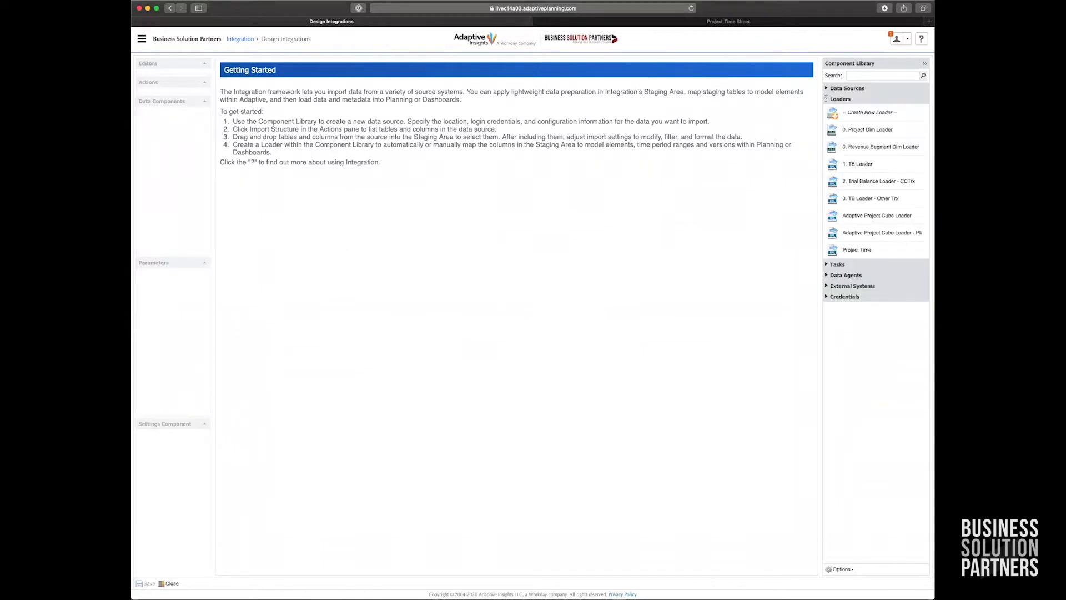
{"action": "left_click", "coordinate": [826, 99]}
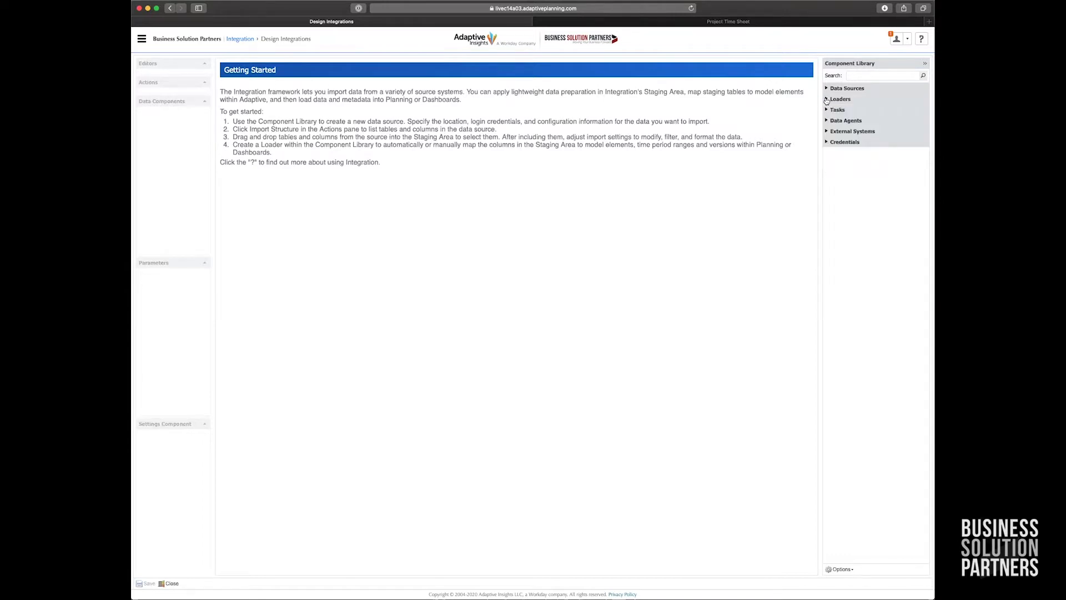
{"action": "left_click", "coordinate": [826, 110]}
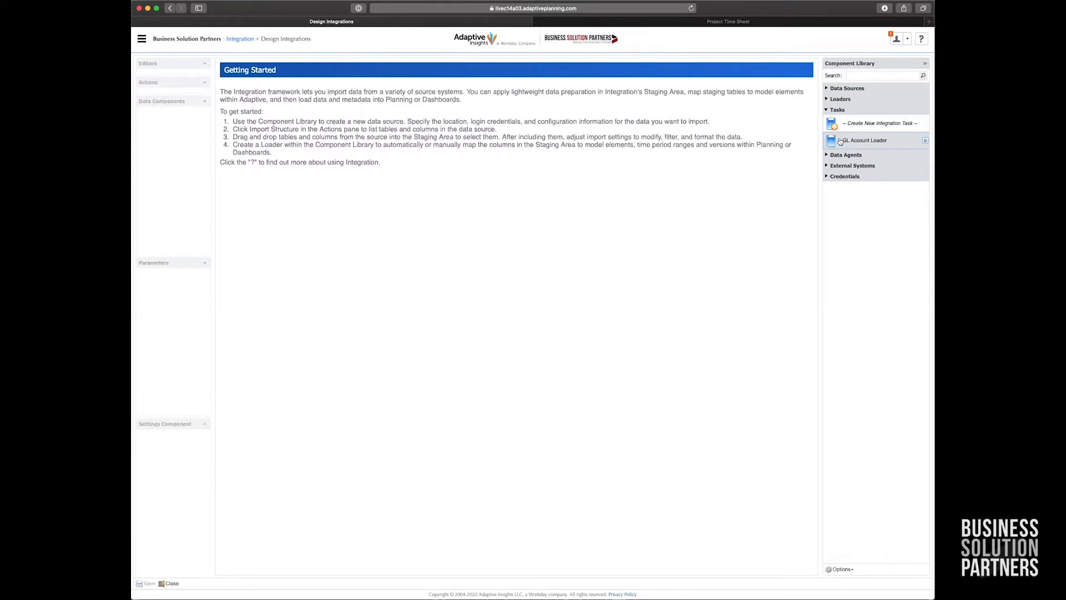
{"action": "left_click", "coordinate": [861, 140]}
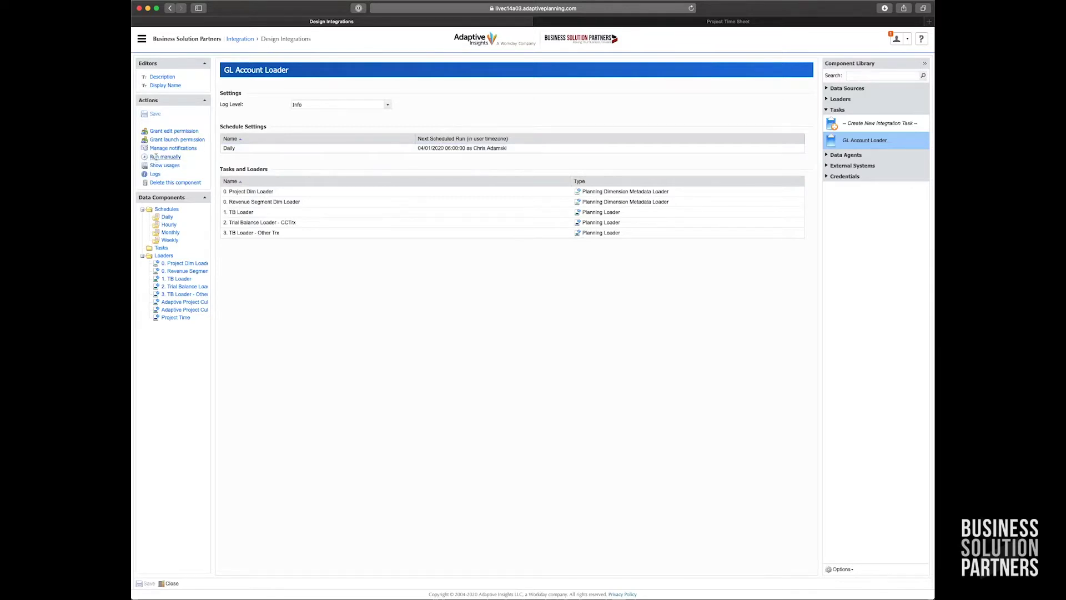
Bring up the Run manually dialog for the GL Account Loader task.
{"action": "left_click", "coordinate": [155, 157]}
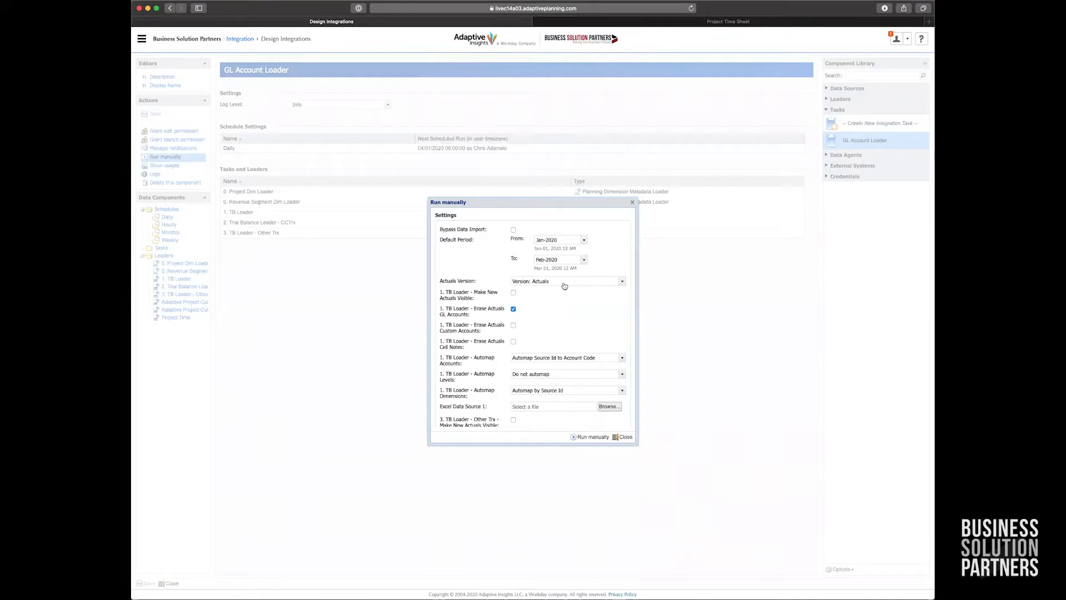
Toggle Bypass Data Import, run GL Account Loader for Jan-2020 to Feb-2020, and dismiss the finished status.
{"action": "scroll", "coordinate": [577, 347], "scroll_direction": "down", "scroll_amount": 3}
{"action": "scroll", "coordinate": [577, 347], "scroll_direction": "up", "scroll_amount": 2}
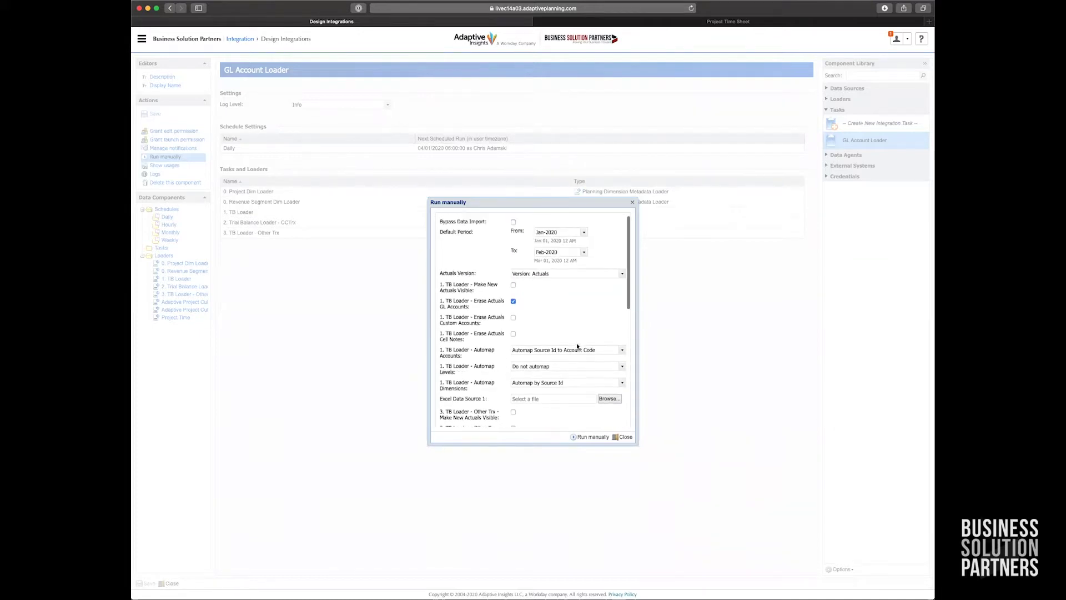
{"action": "scroll", "coordinate": [577, 322], "scroll_direction": "up", "scroll_amount": 1}
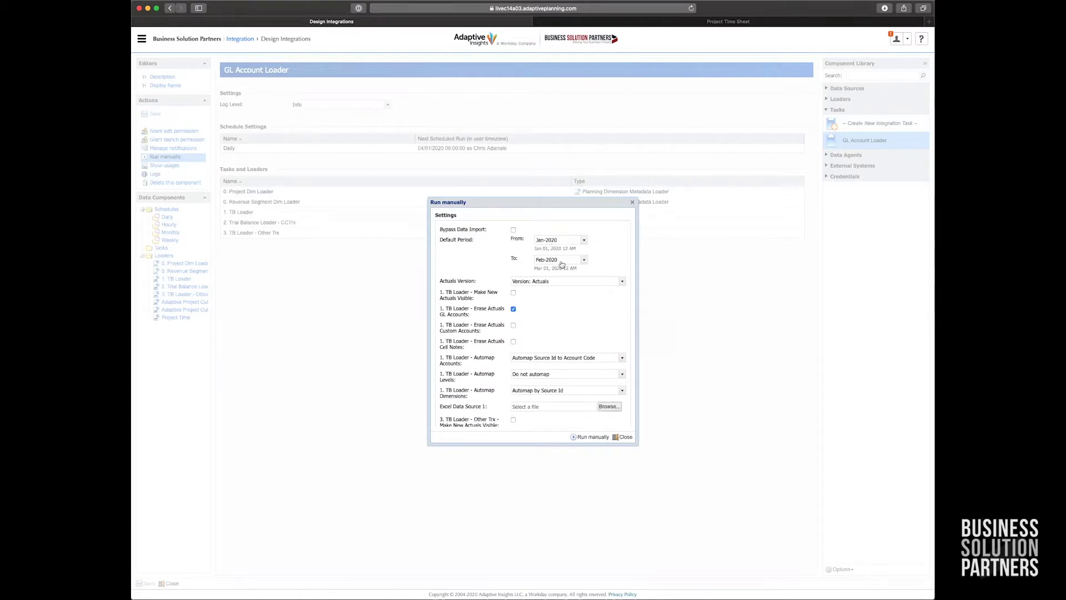
{"action": "left_click", "coordinate": [513, 230]}
{"action": "left_click", "coordinate": [580, 438]}
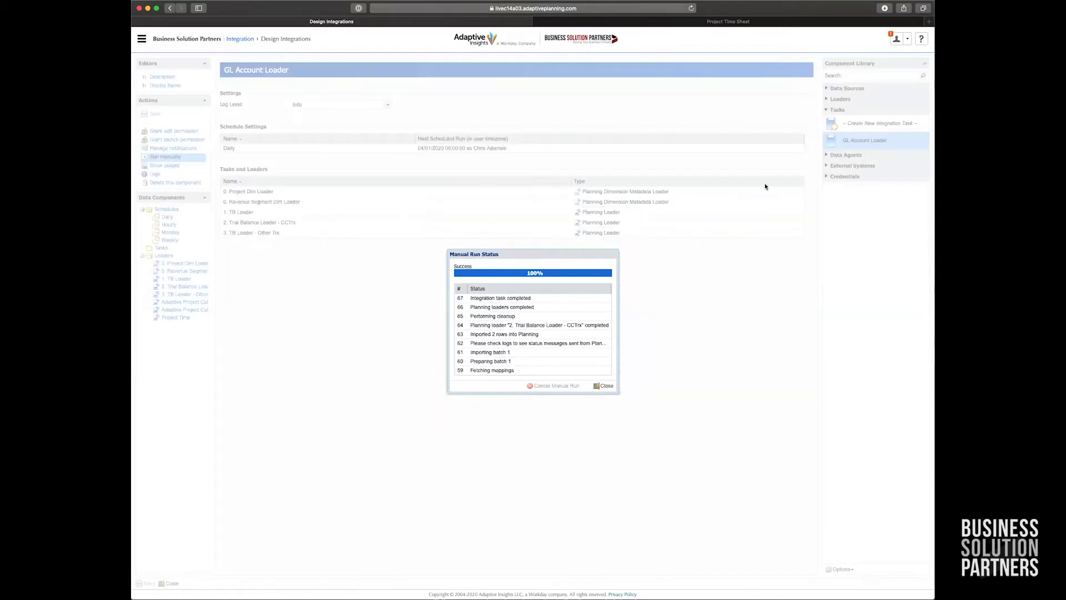
{"action": "left_click", "coordinate": [605, 385]}
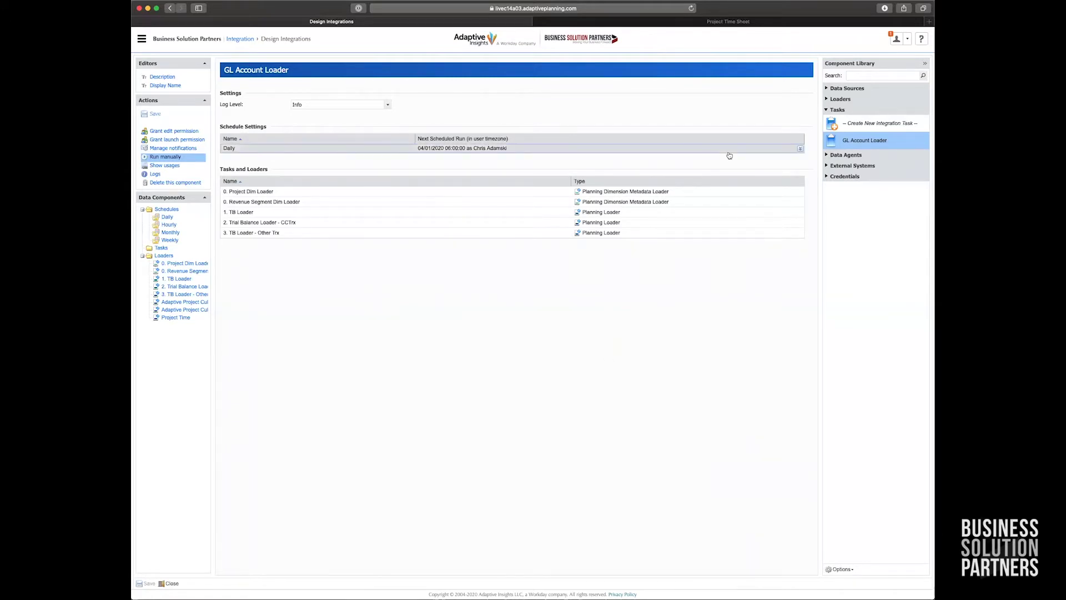
Collapse Tasks, expand Loaders and create the 'Project and Employee Time' Planning Data Loader.
{"action": "left_click", "coordinate": [826, 111]}
{"action": "left_click", "coordinate": [827, 99]}
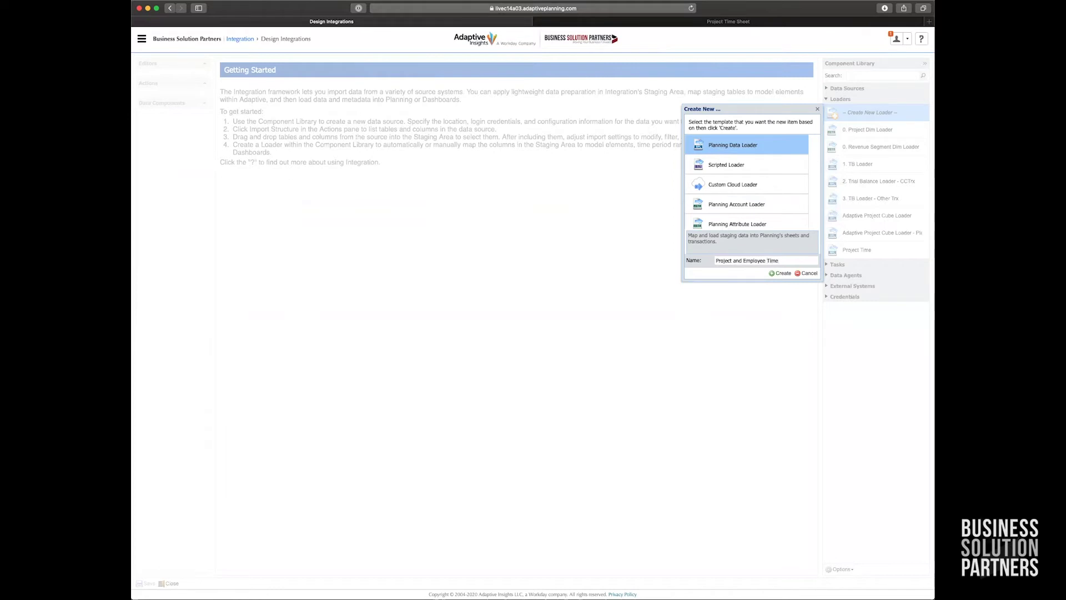
{"action": "left_click", "coordinate": [774, 274]}
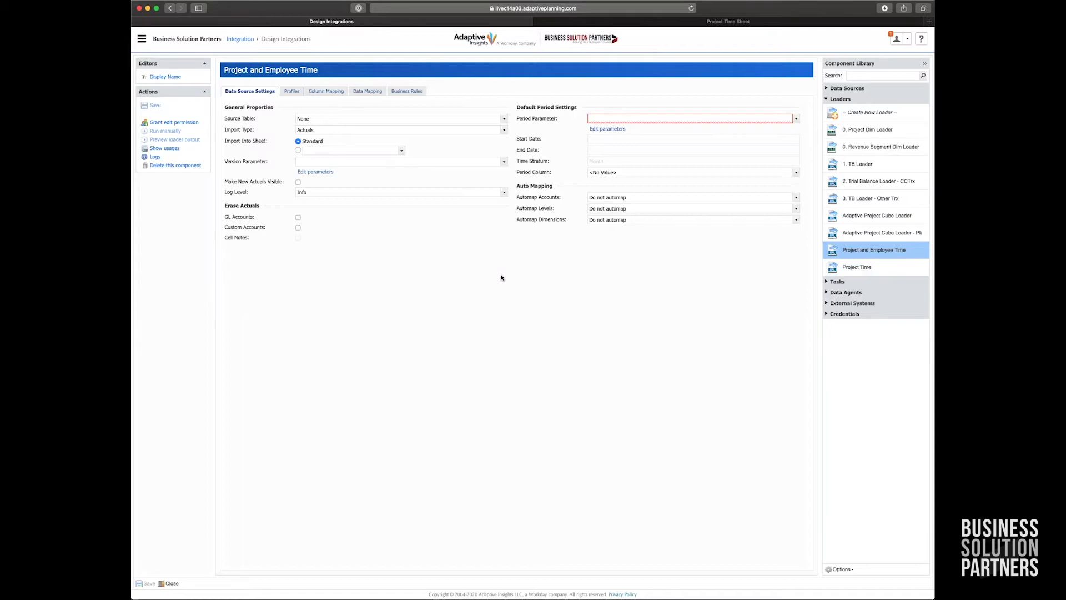
Use BSPNY's AdaptiveProjectTimeSS as source table and import into the Project Time sheet.
{"action": "left_click", "coordinate": [335, 120]}
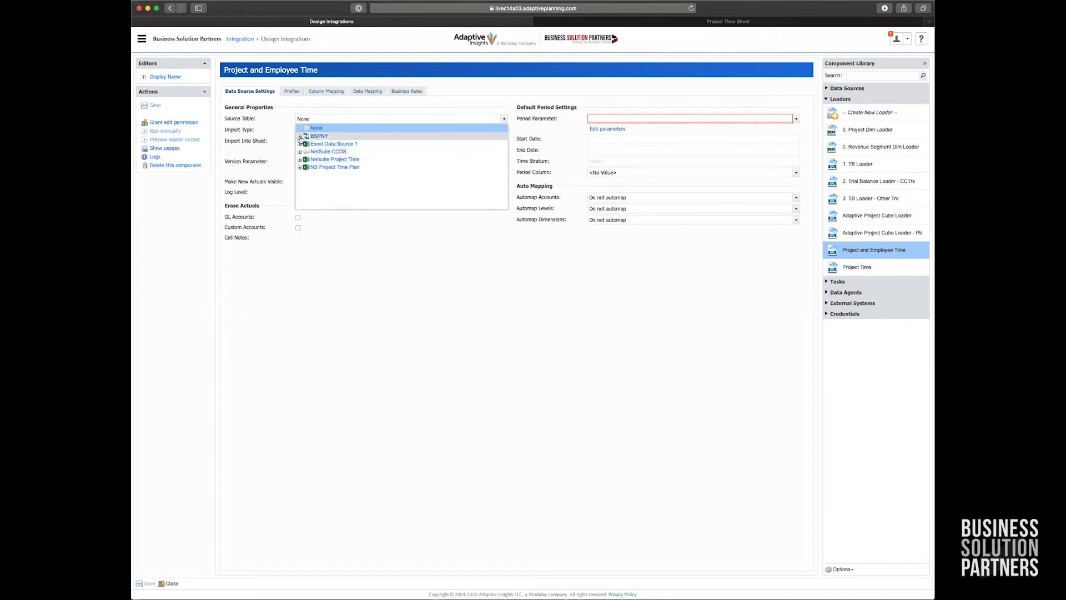
{"action": "left_click", "coordinate": [300, 136]}
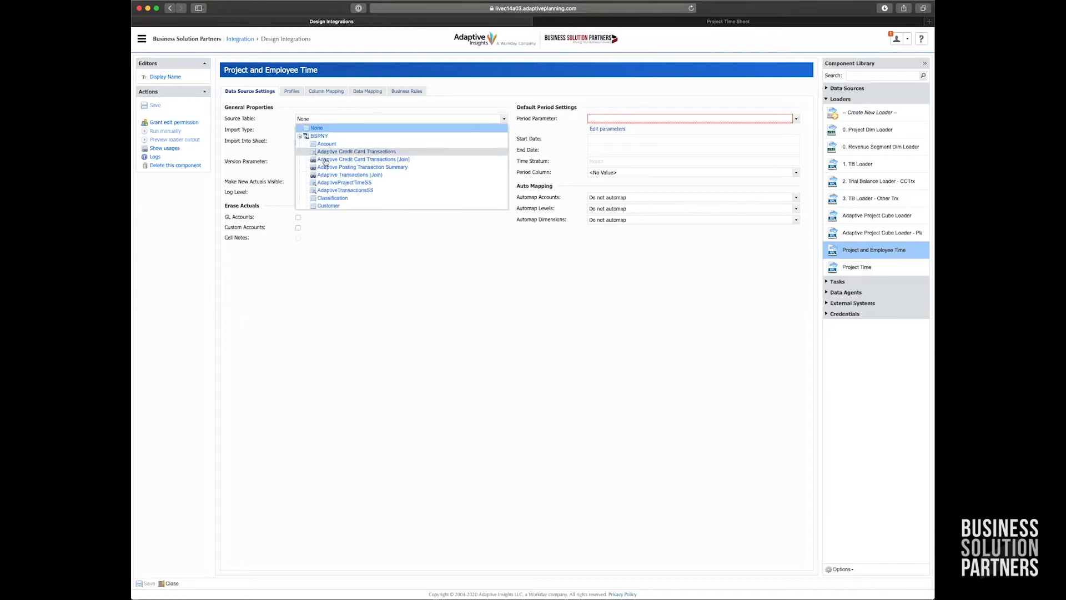
{"action": "left_click", "coordinate": [354, 182]}
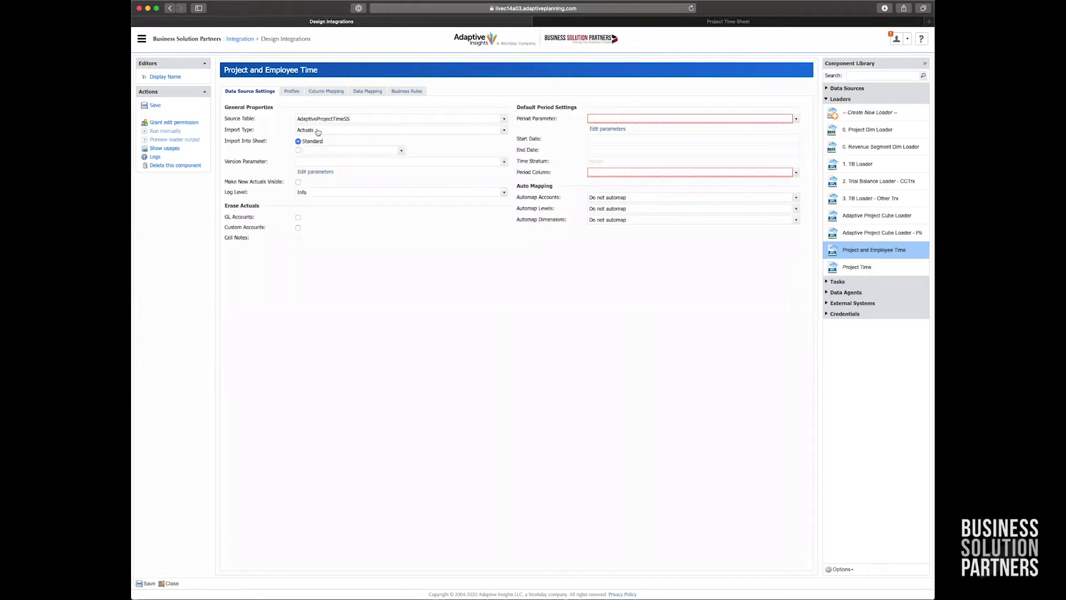
{"action": "left_click", "coordinate": [298, 150]}
{"action": "left_click", "coordinate": [334, 151]}
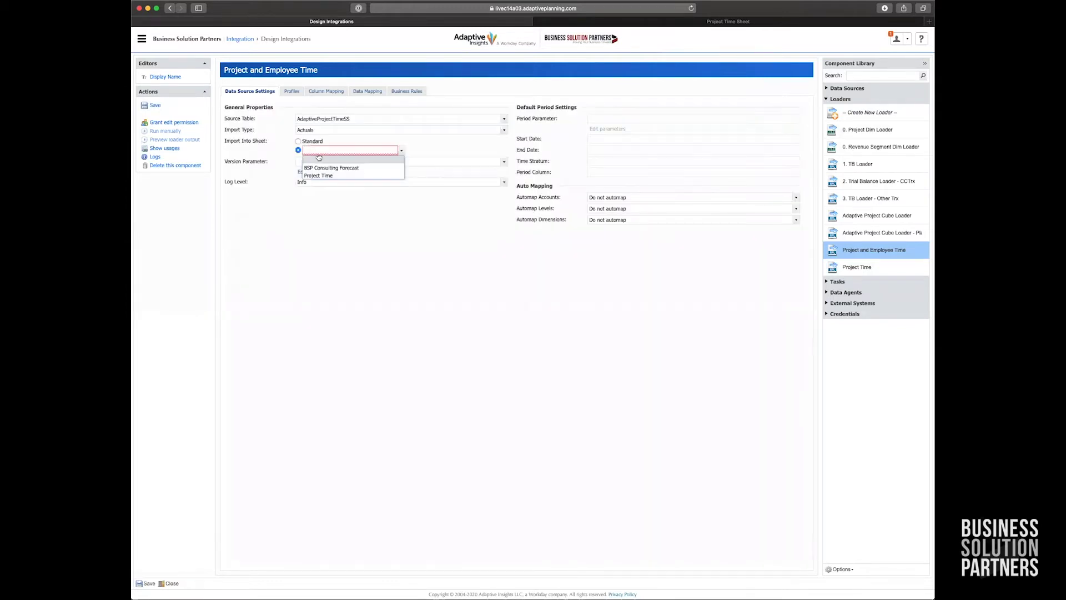
{"action": "left_click", "coordinate": [320, 176]}
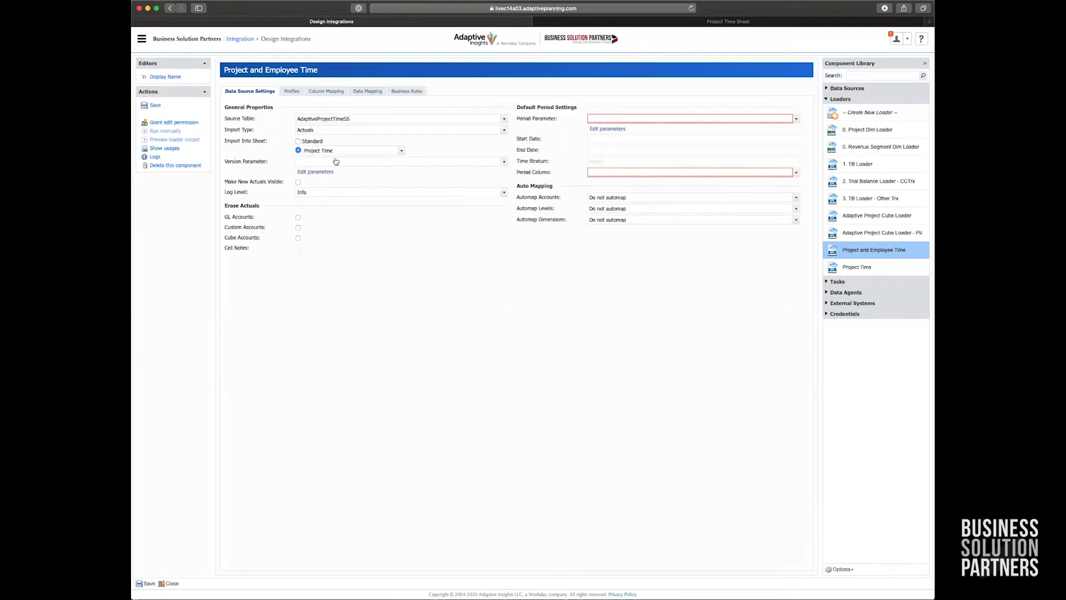
Set version to Actuals Version, period to Default Period and period column to date [basic].
{"action": "left_click", "coordinate": [335, 161]}
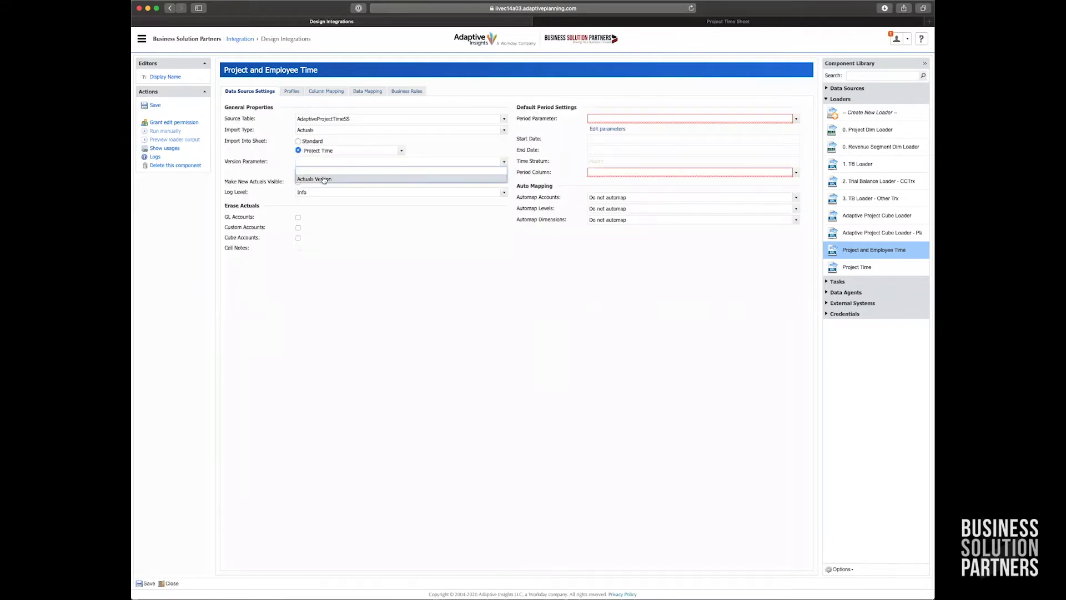
{"action": "left_click", "coordinate": [324, 179]}
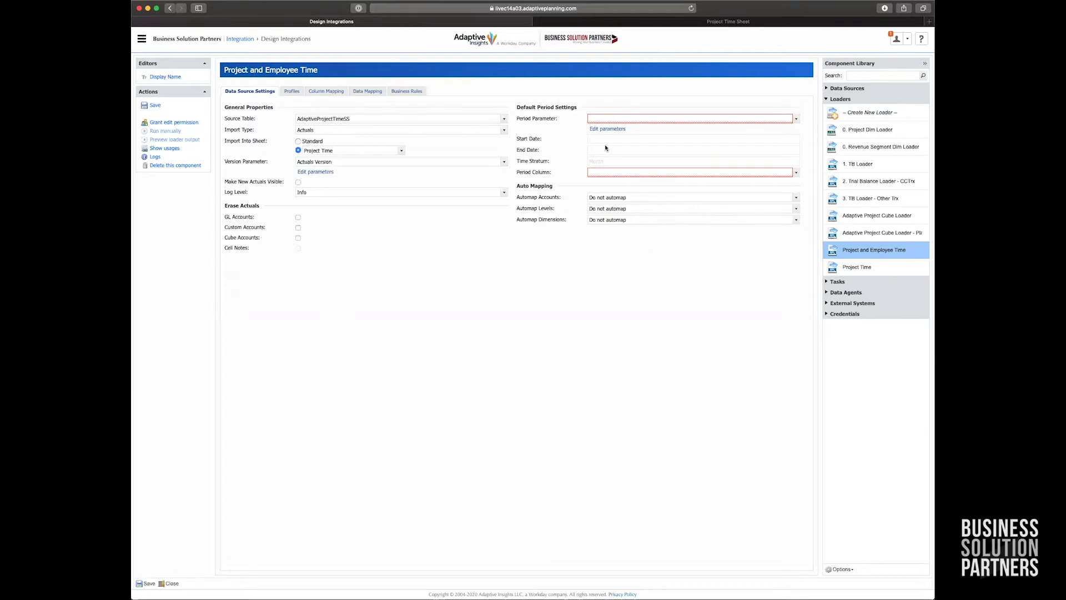
{"action": "left_click", "coordinate": [619, 119]}
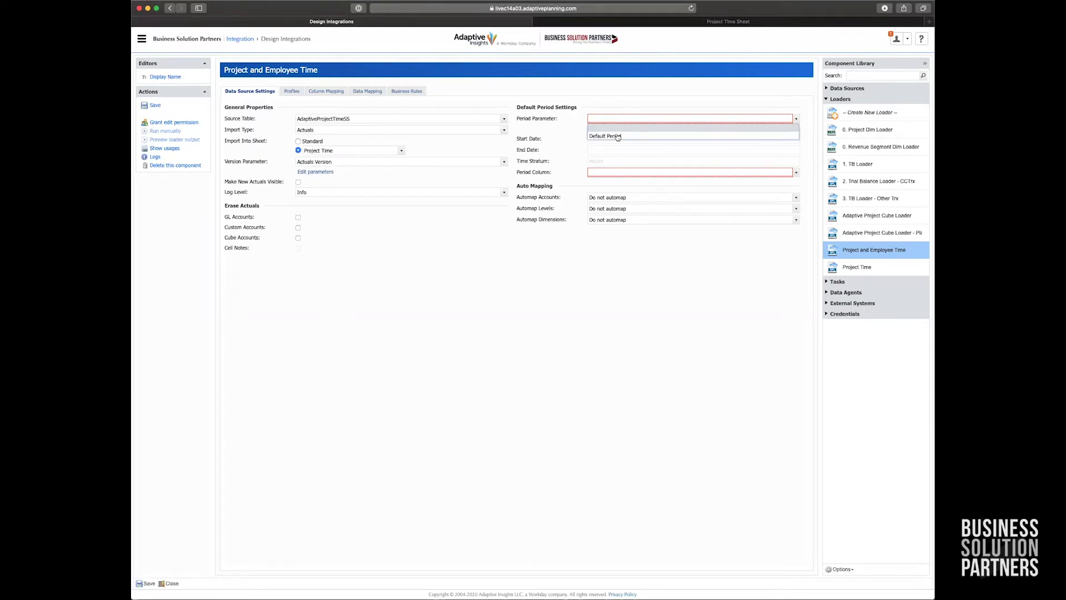
{"action": "left_click", "coordinate": [618, 137]}
{"action": "left_click", "coordinate": [615, 172]}
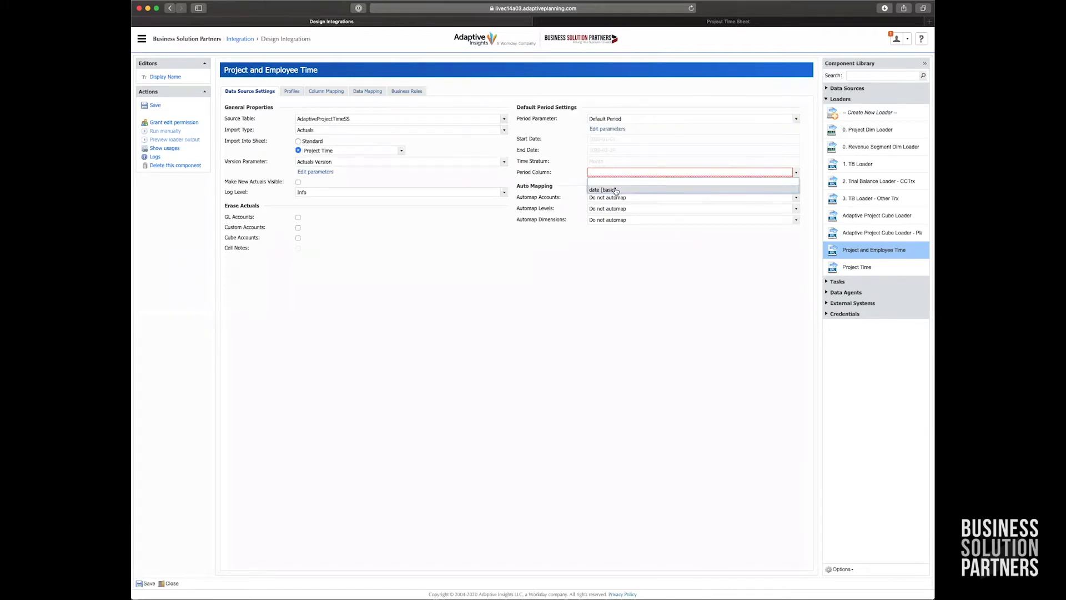
{"action": "left_click", "coordinate": [616, 190]}
{"action": "left_click", "coordinate": [292, 93]}
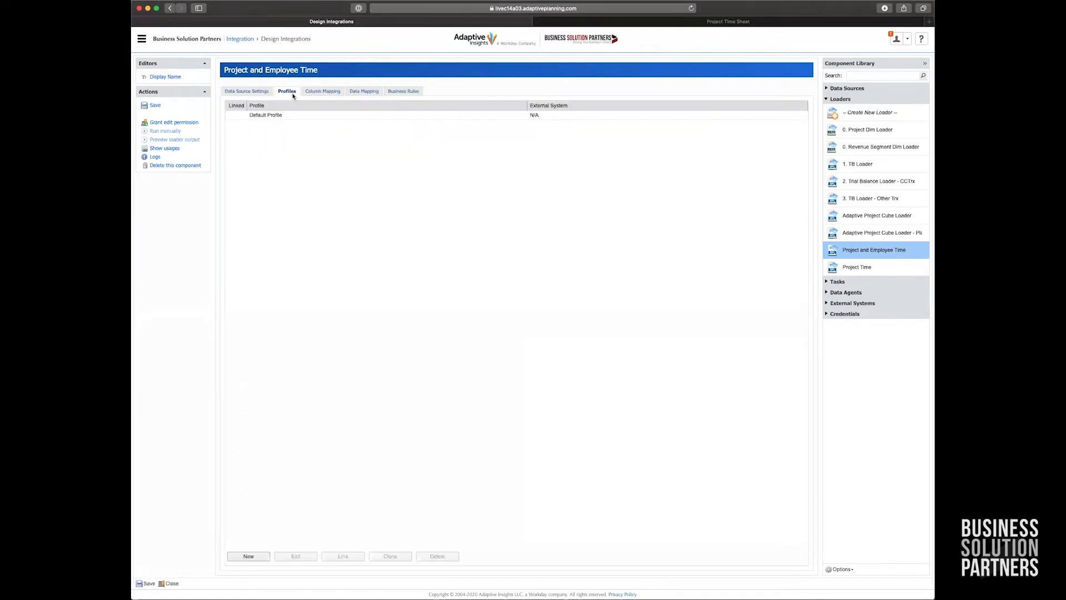
Link the Default Profile to the Project and Employee Time loader.
{"action": "left_click", "coordinate": [284, 115]}
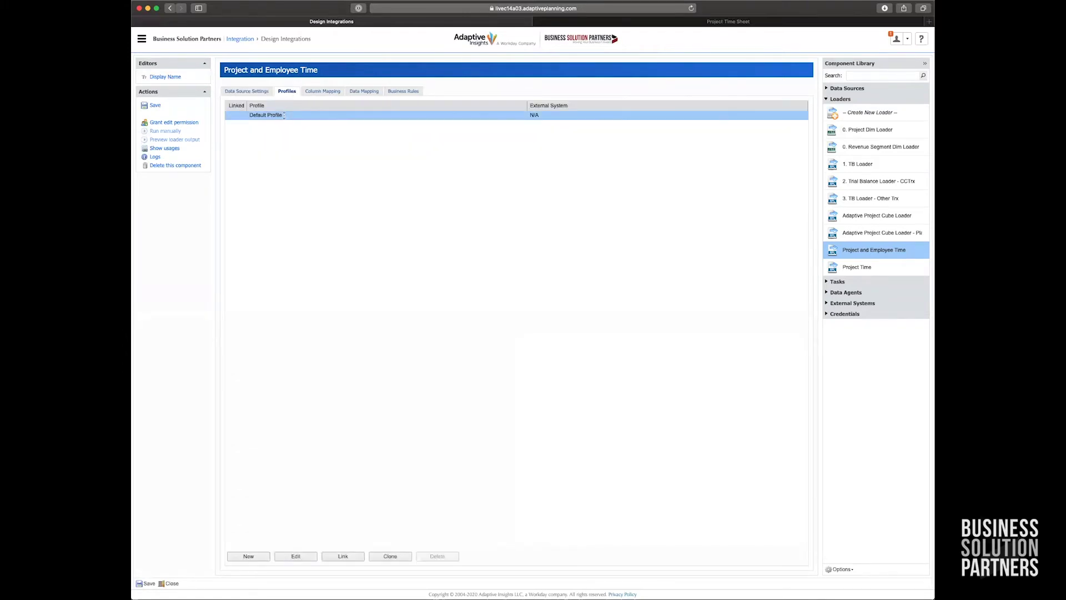
{"action": "left_click", "coordinate": [335, 555]}
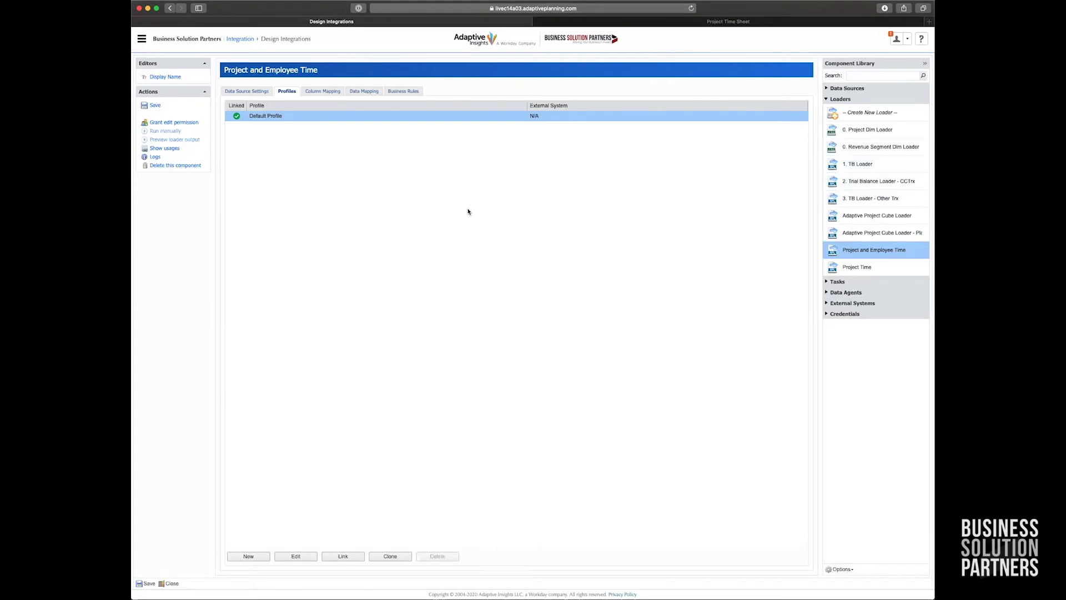
{"action": "left_click", "coordinate": [330, 92]}
Map Actuals Version Value to durationDecimal [basic], Account to SqlAcct and Level to SqlLevel.
{"action": "left_click", "coordinate": [481, 146]}
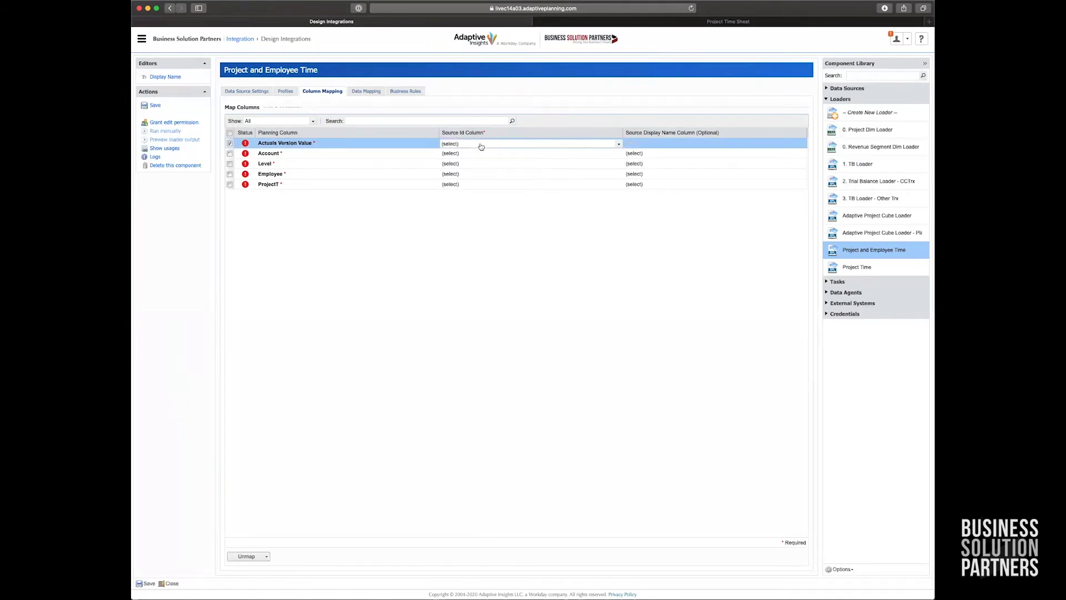
{"action": "left_click", "coordinate": [481, 147]}
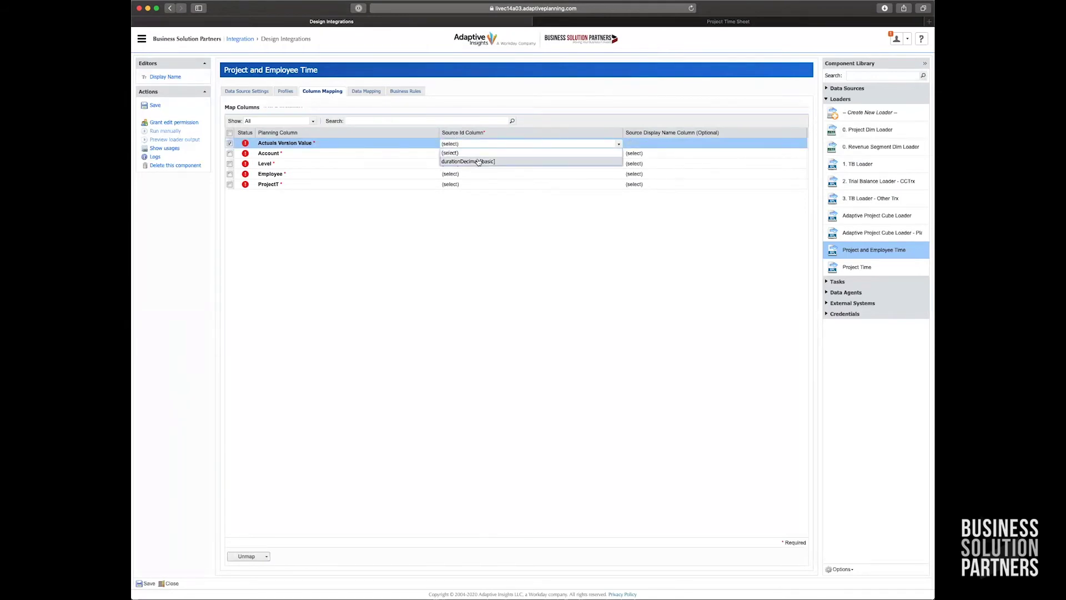
{"action": "left_click", "coordinate": [479, 161]}
{"action": "left_click", "coordinate": [457, 155]}
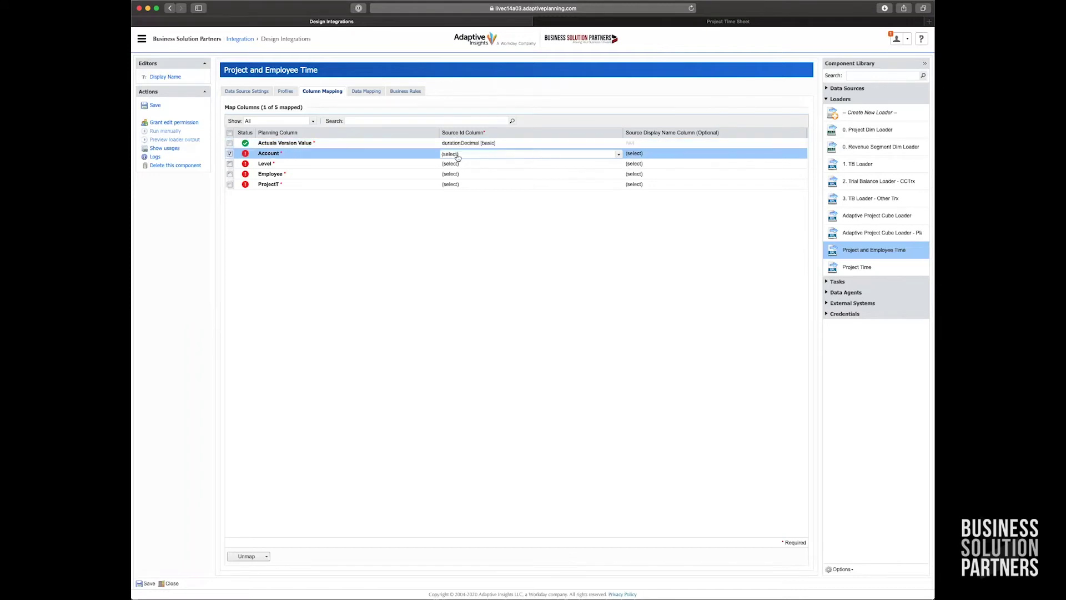
{"action": "left_click", "coordinate": [458, 155]}
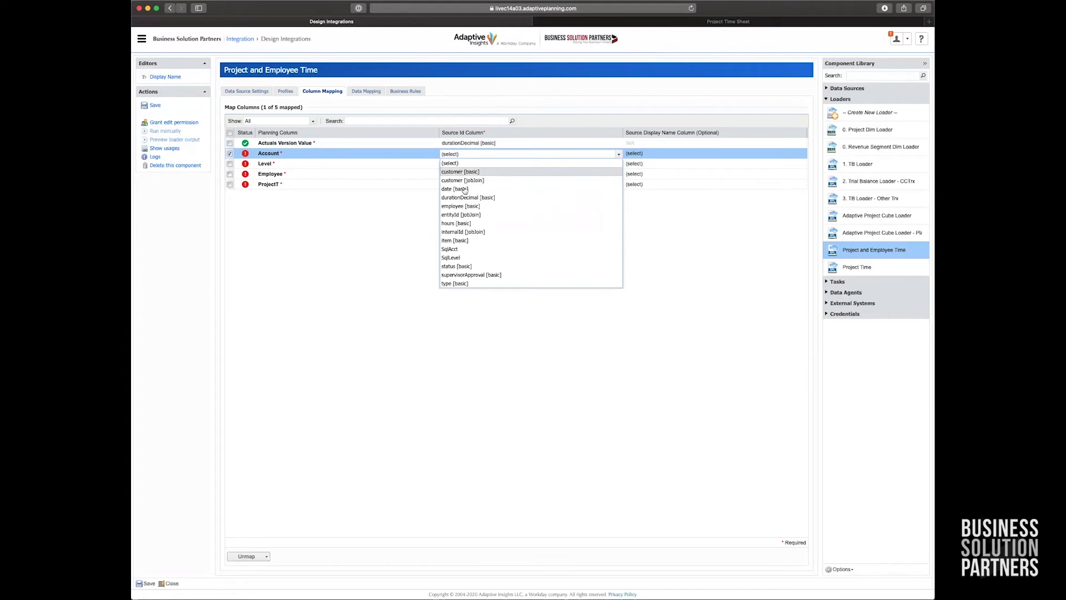
{"action": "left_click", "coordinate": [466, 248]}
{"action": "left_click", "coordinate": [469, 165]}
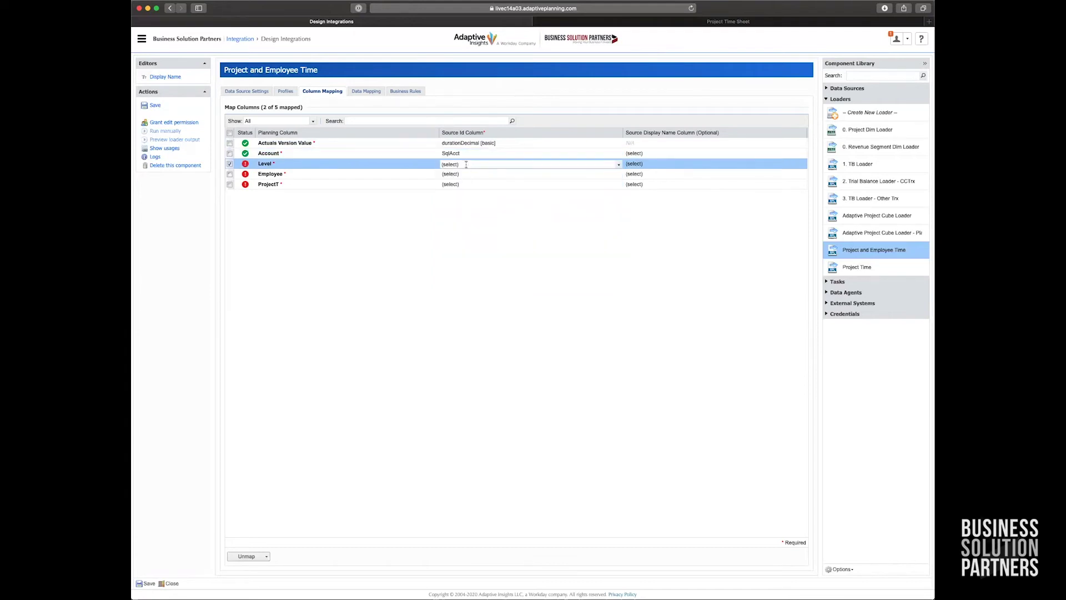
{"action": "left_click", "coordinate": [468, 165]}
{"action": "left_click", "coordinate": [459, 269]}
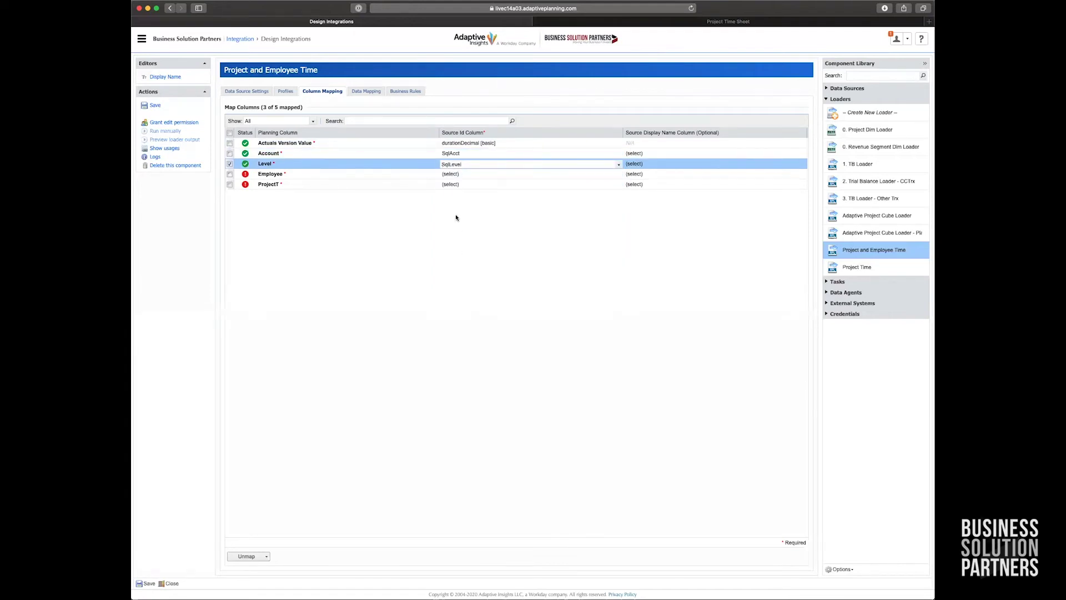
Map Employee to employee [basic] and ProjectT to customer [jobJoin].
{"action": "left_click", "coordinate": [459, 176]}
{"action": "left_click", "coordinate": [459, 175]}
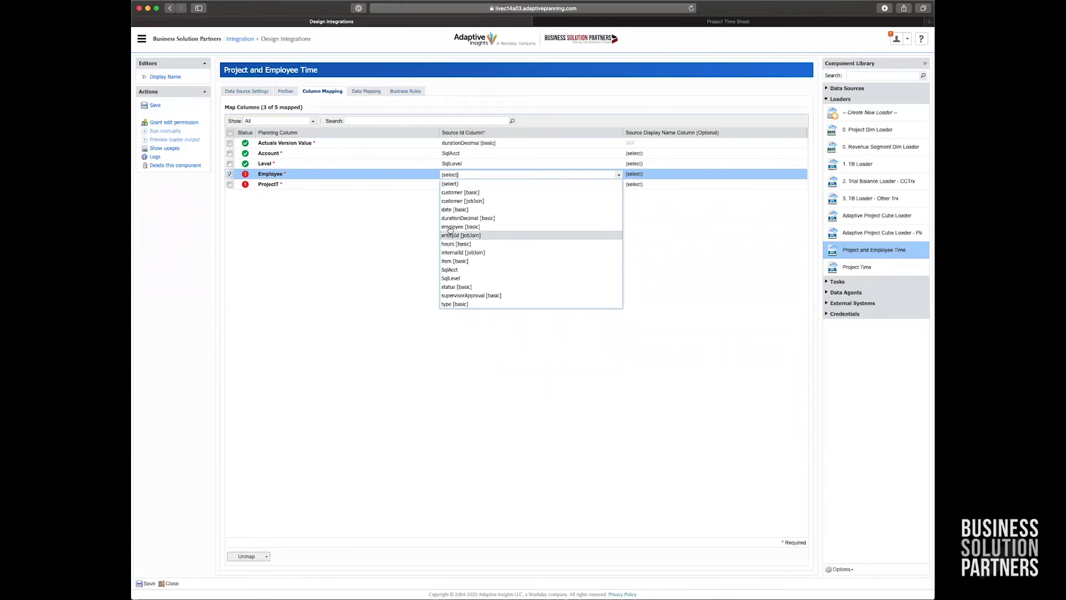
{"action": "left_click", "coordinate": [460, 227]}
{"action": "left_click", "coordinate": [455, 186]}
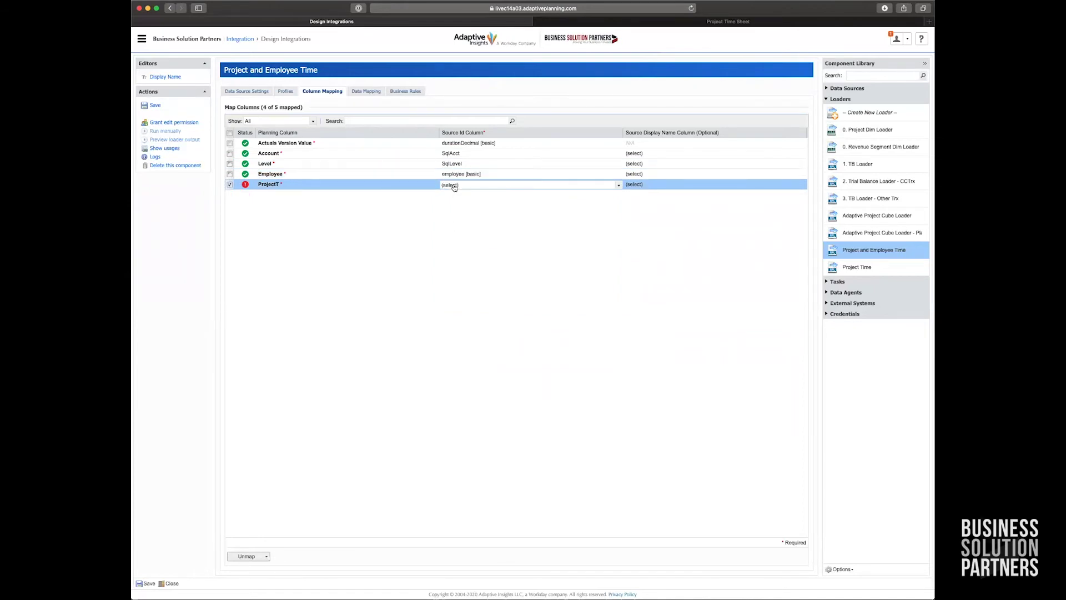
{"action": "left_click", "coordinate": [454, 186]}
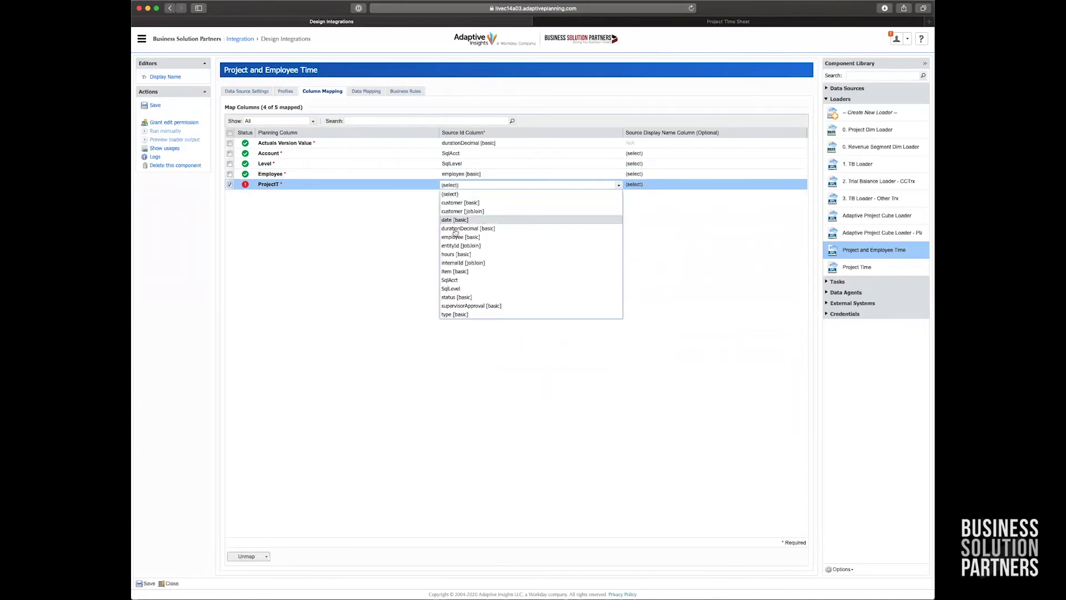
{"action": "left_click", "coordinate": [457, 211]}
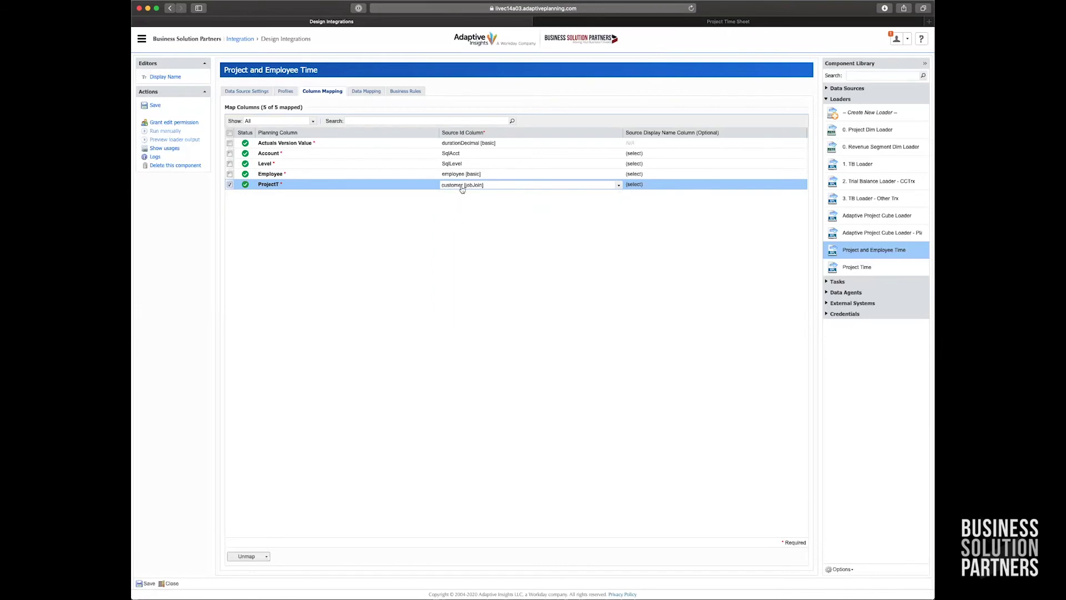
Check the Data Mapping overview and save the Project and Employee Time loader.
{"action": "left_click", "coordinate": [365, 92]}
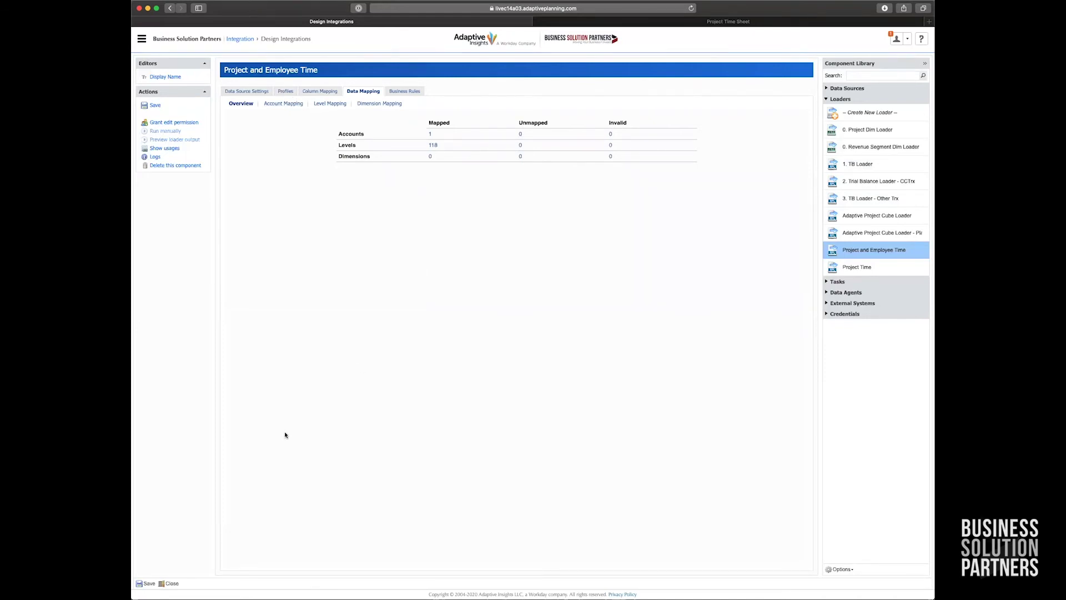
{"action": "left_click", "coordinate": [146, 583]}
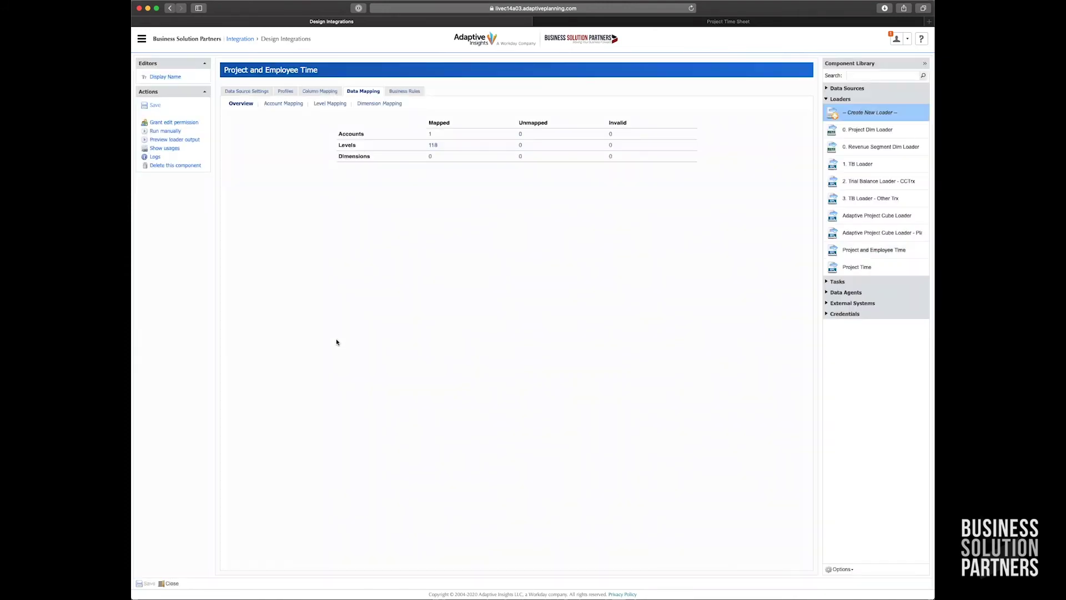
{"action": "left_click", "coordinate": [160, 132]}
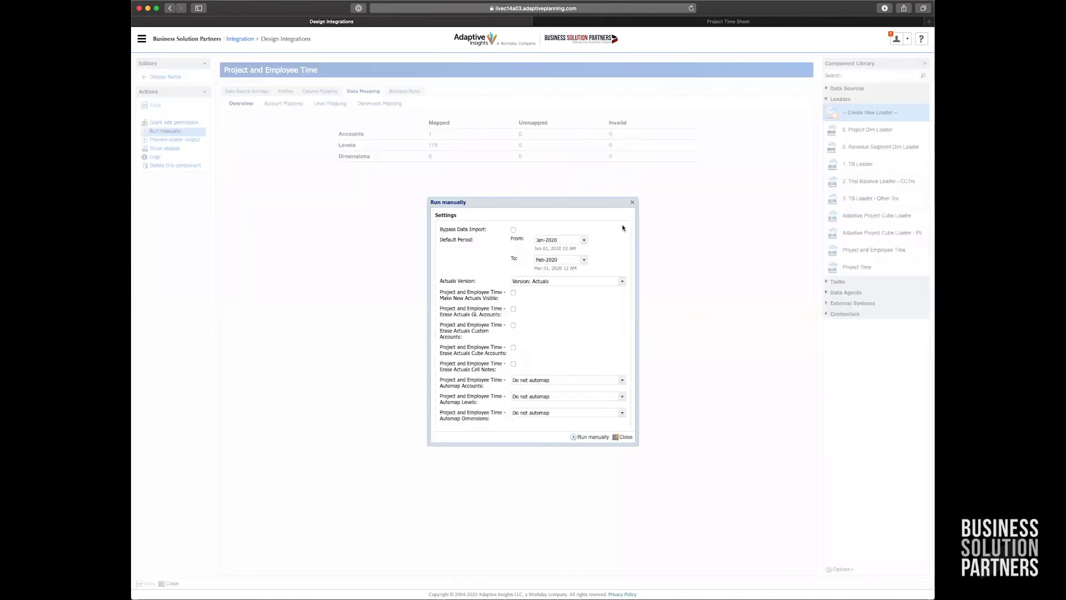
Tick Bypass Data Import for the Jan-2020 to Feb-2020 manual run.
{"action": "left_click", "coordinate": [513, 230]}
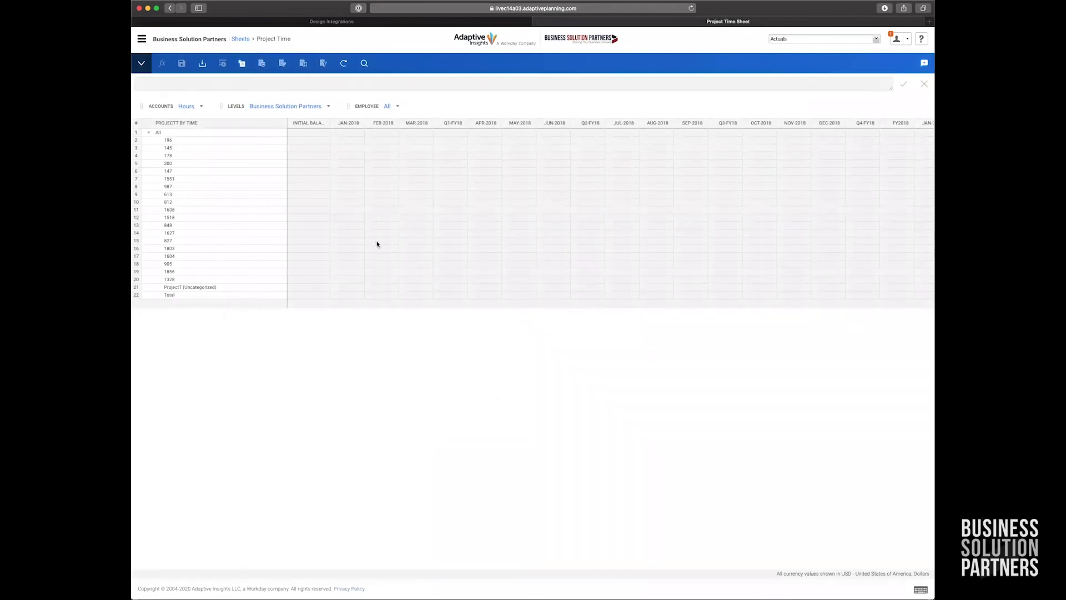
Scroll the Project Time sheet right to the Jan-2020 and Feb-2020 hour columns.
{"action": "scroll", "coordinate": [377, 244], "scroll_direction": "right", "scroll_amount": 5}
{"action": "scroll", "coordinate": [377, 245], "scroll_direction": "right", "scroll_amount": 10}
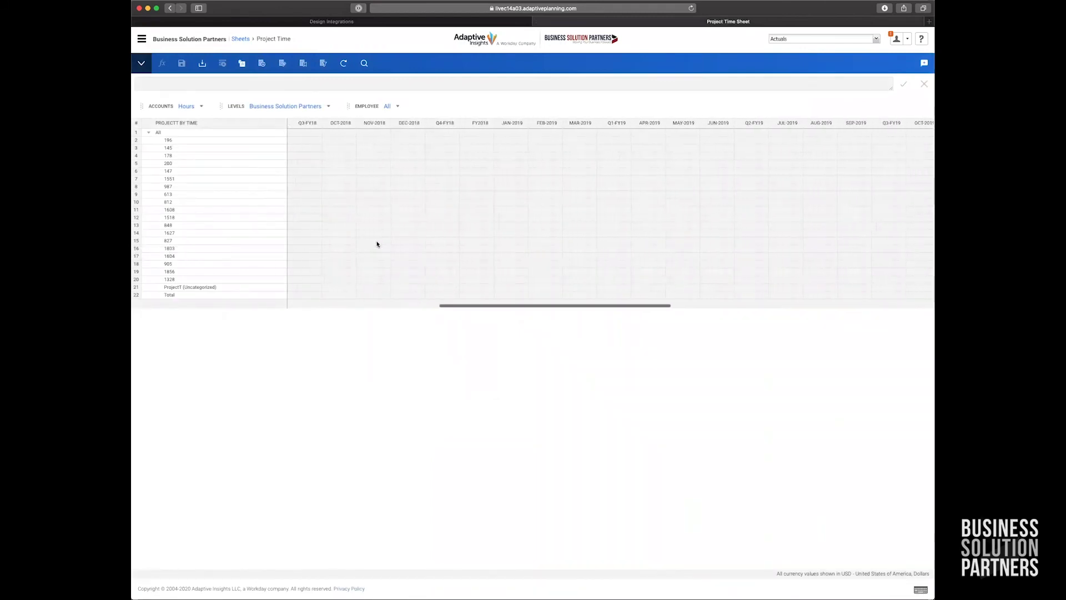
{"action": "scroll", "coordinate": [377, 245], "scroll_direction": "right", "scroll_amount": 1}
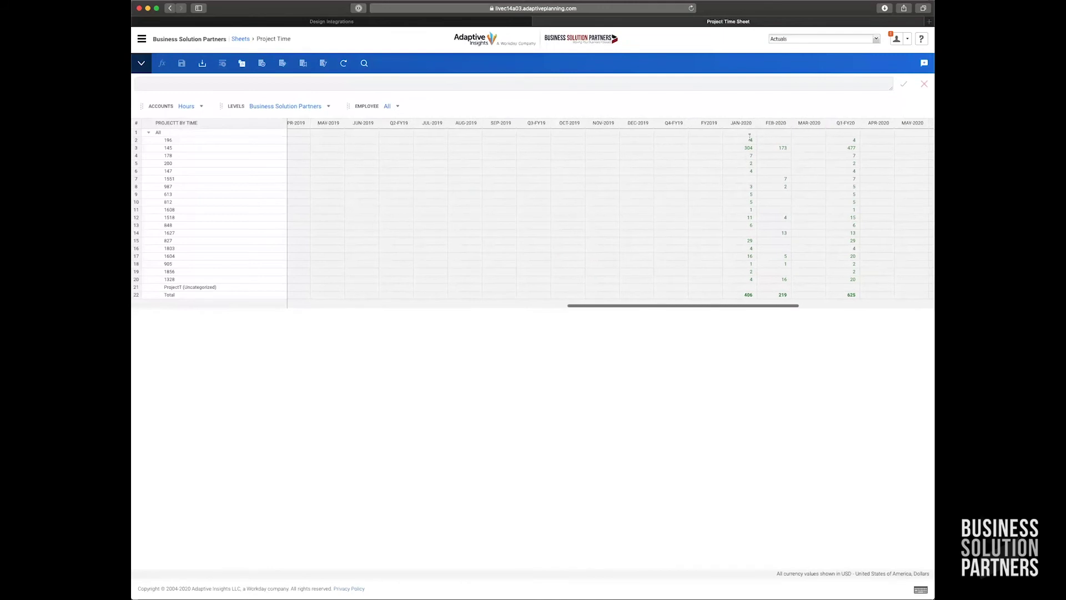